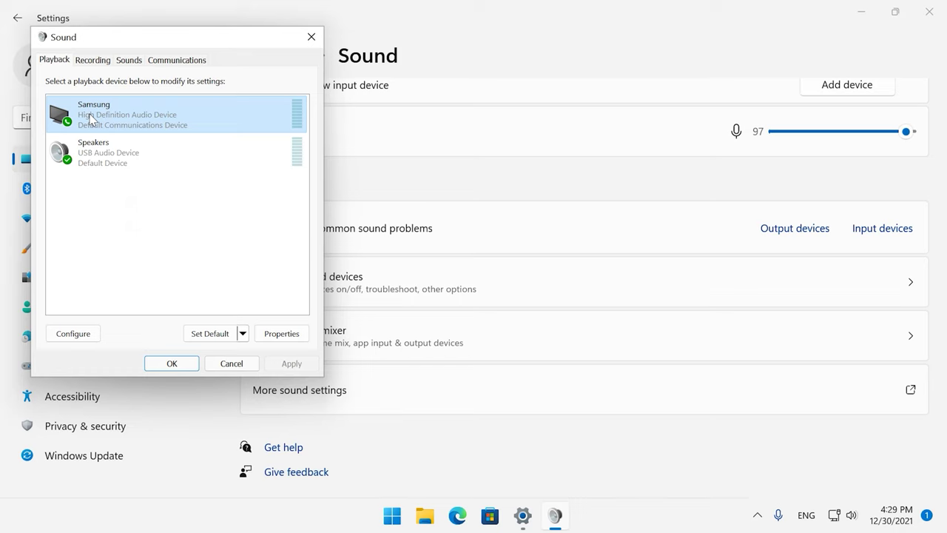
Set the Samsung High Definition Audio output as the default playback device.
right_click(90, 118)
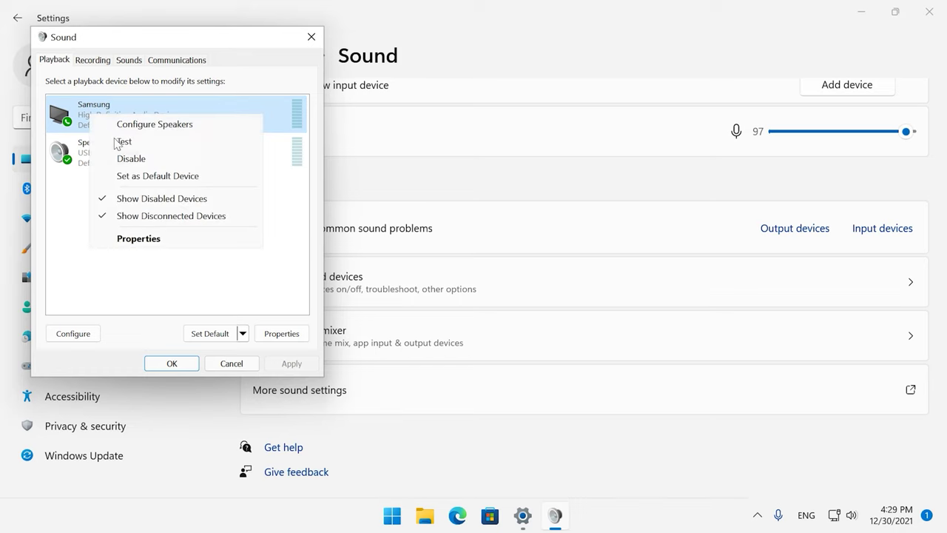
click(148, 177)
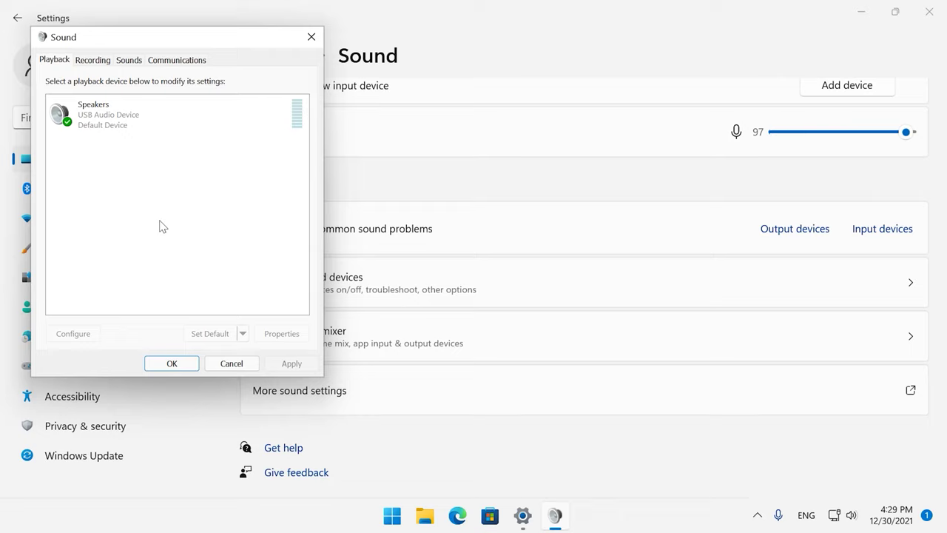
Turn on the display of disabled and disconnected devices in the playback device list.
right_click(162, 226)
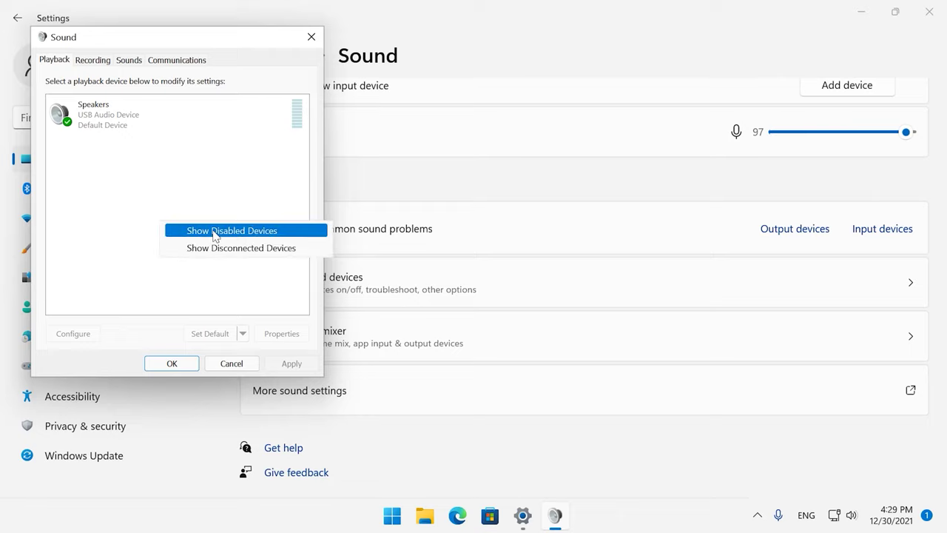
click(214, 232)
right_click(187, 265)
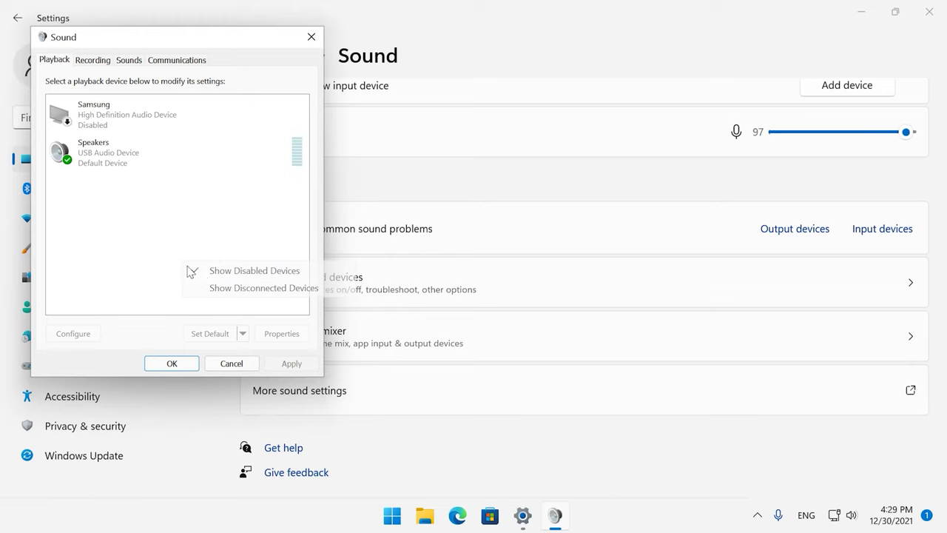
click(237, 290)
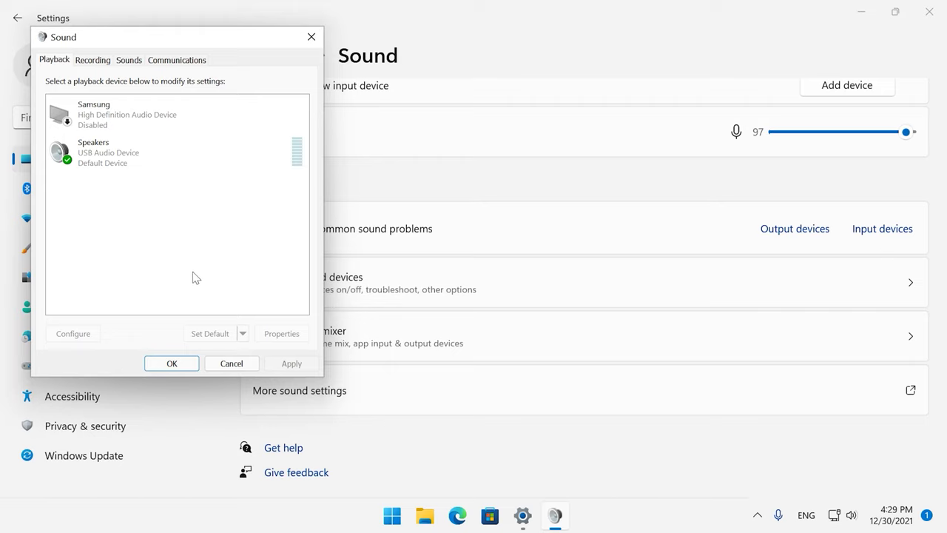
Enable the disabled Samsung High Definition Audio playback device.
click(101, 119)
right_click(101, 120)
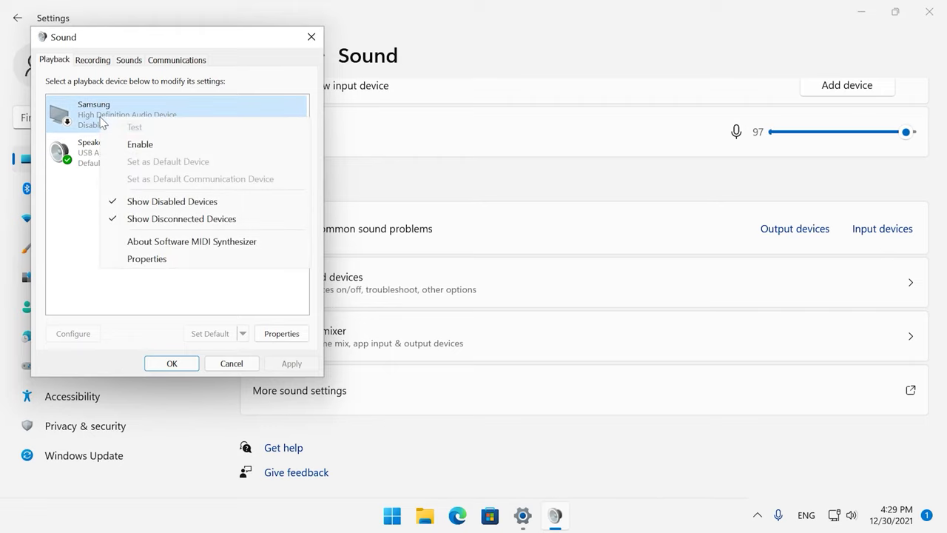
click(139, 145)
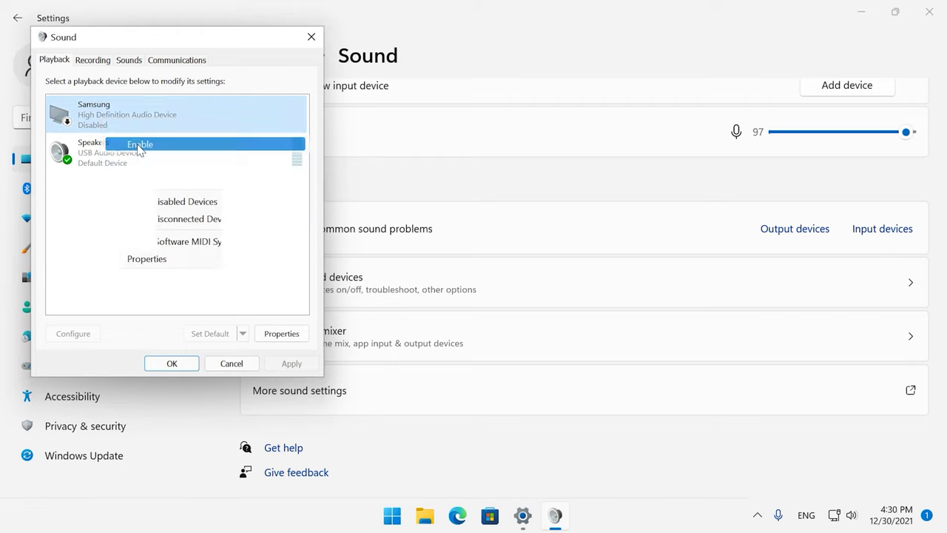
Make the Samsung output the default playback device and accept the Sound settings.
click(121, 126)
right_click(123, 128)
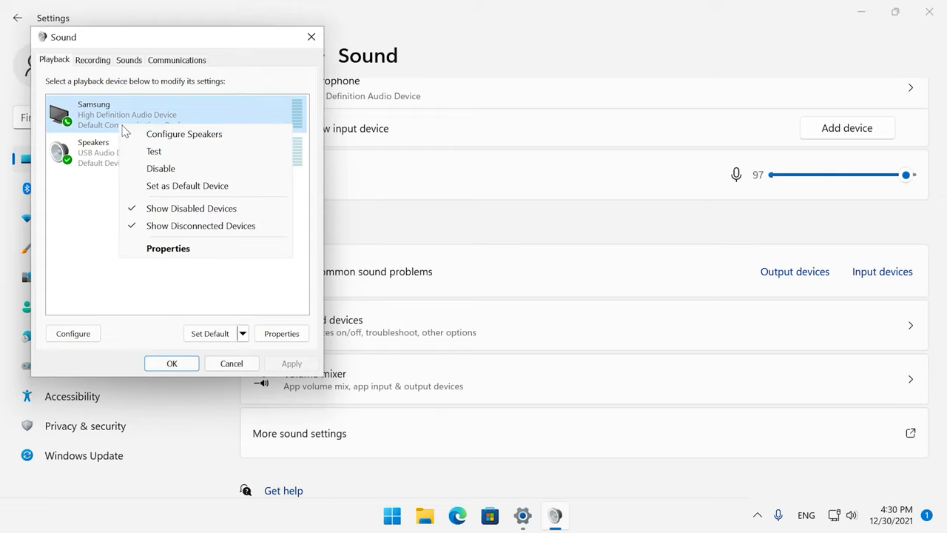
click(182, 188)
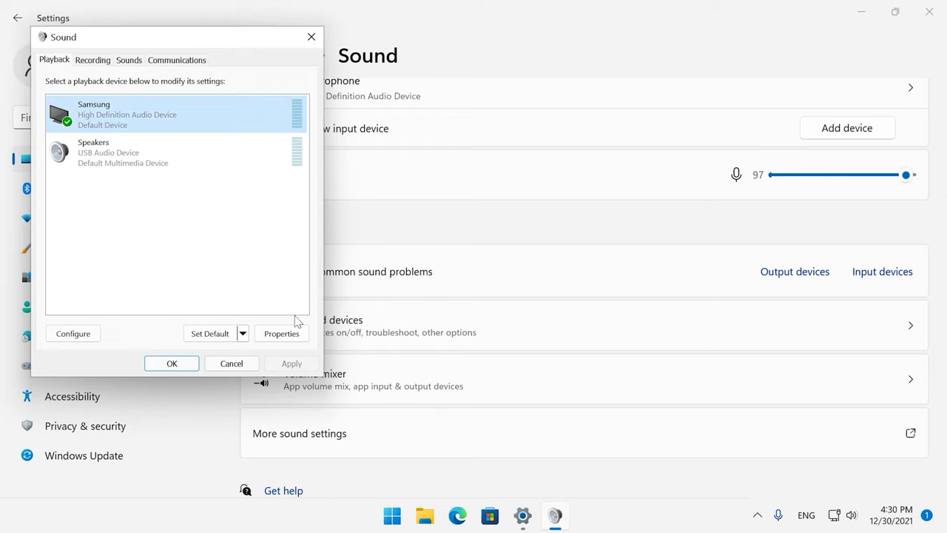
click(184, 364)
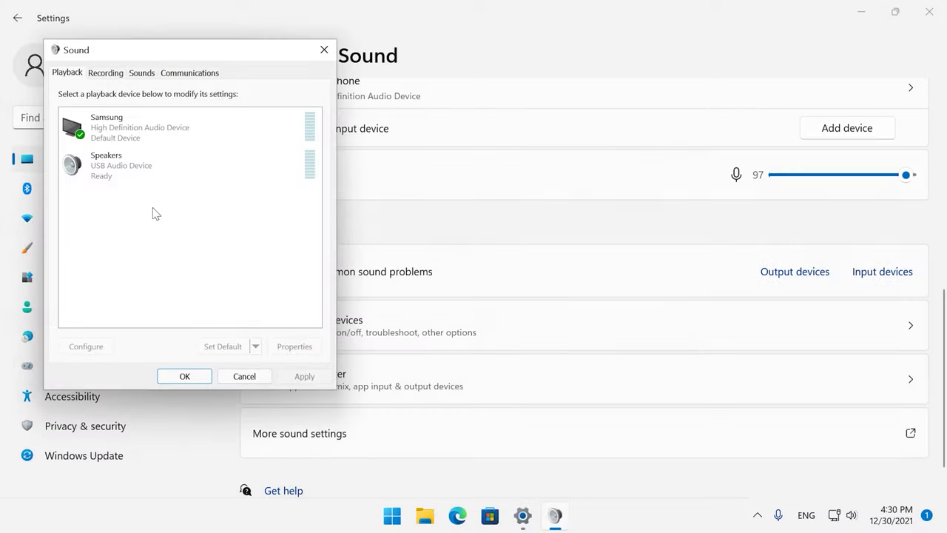
Make the Speakers (USB Audio Device) the default playback device and accept the Sound settings.
click(117, 164)
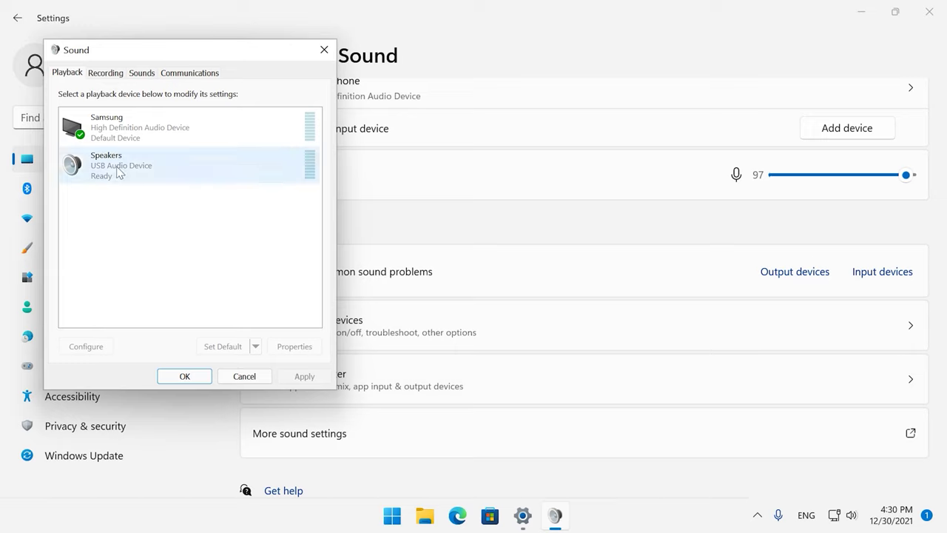
right_click(117, 167)
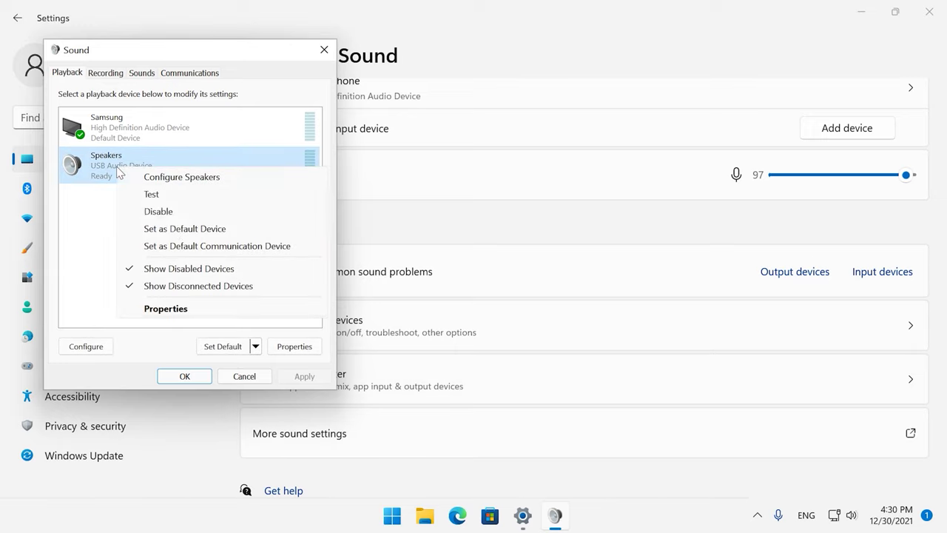
click(196, 230)
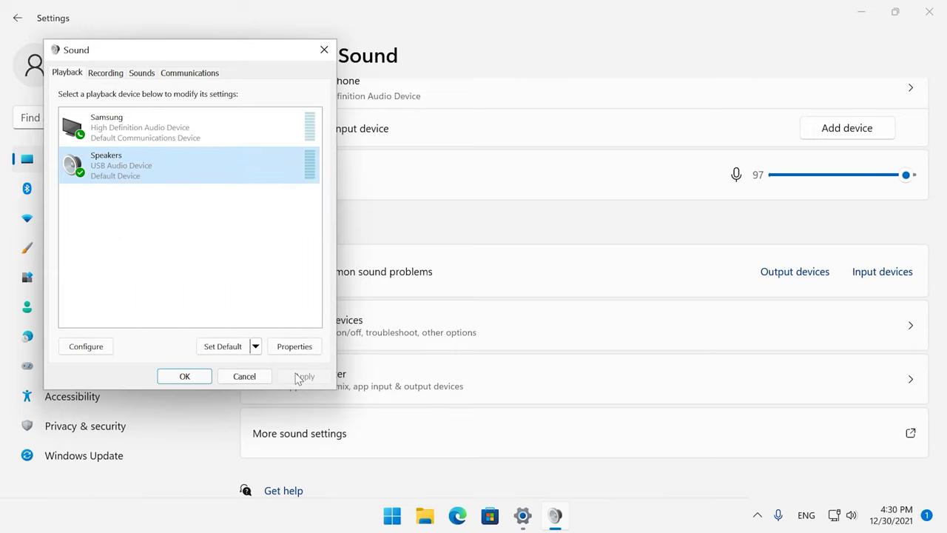
click(201, 376)
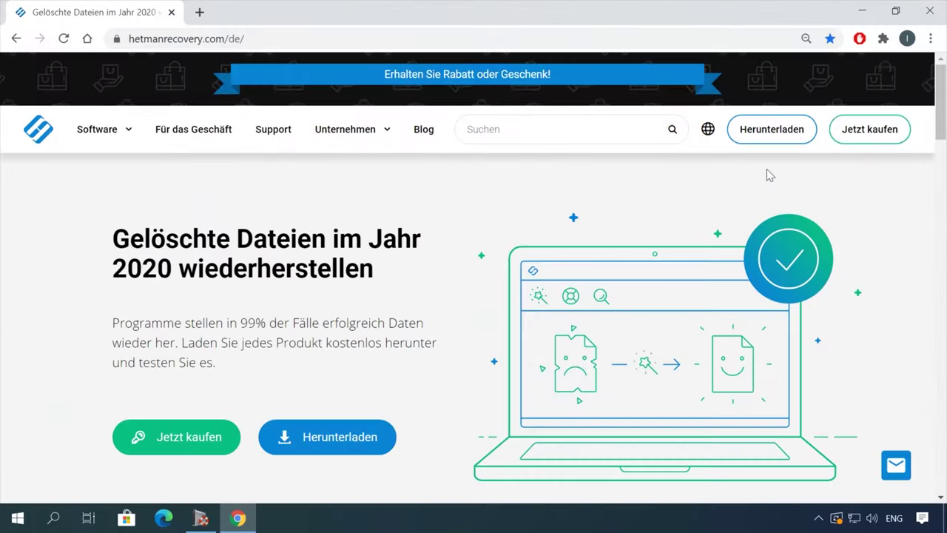
Switch to Chrome, look through the hetmanrecovery.com/de home page and open the list of all software products.
scroll(678, 236, down, 9)
scroll(676, 237, down, 10)
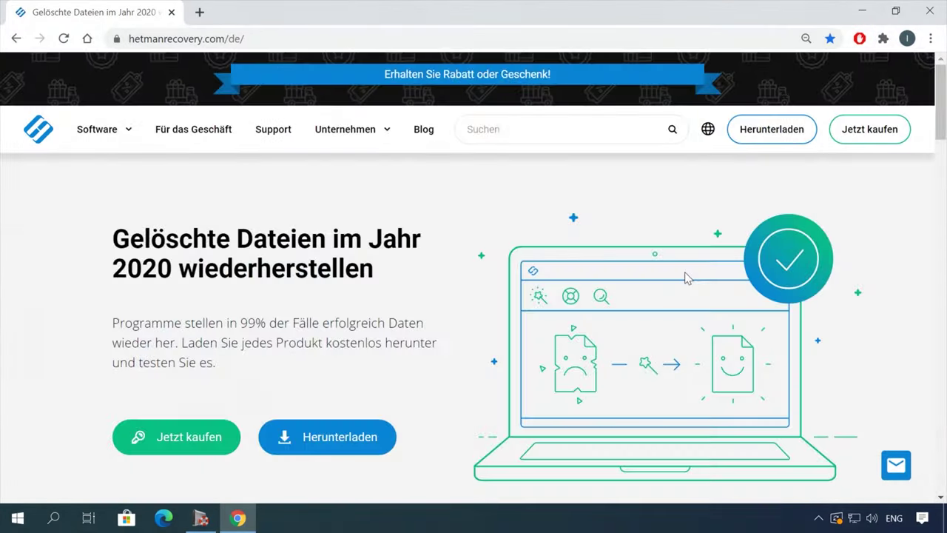
click(97, 129)
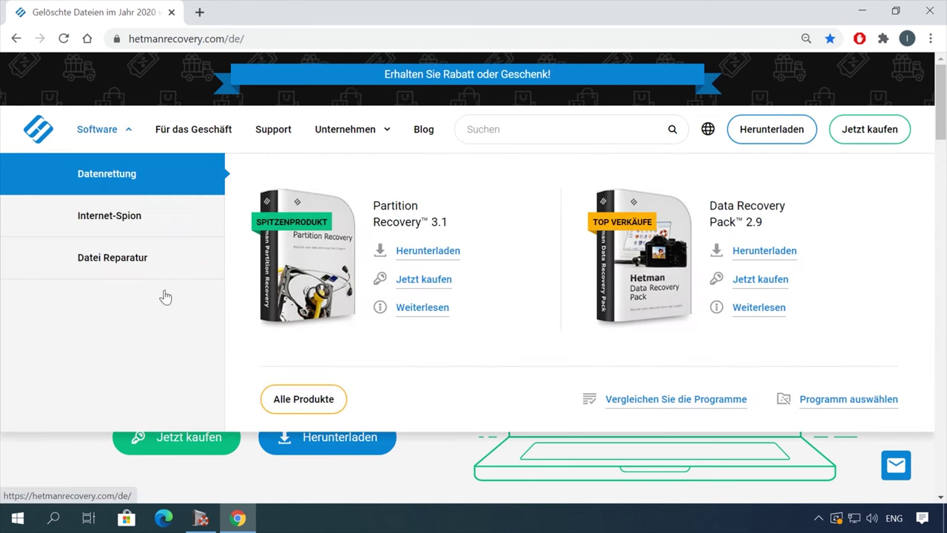
click(300, 399)
Open the Partition Recovery 3.1 download page and download the installer version (Installationsprogramm).
scroll(306, 397, down, 3)
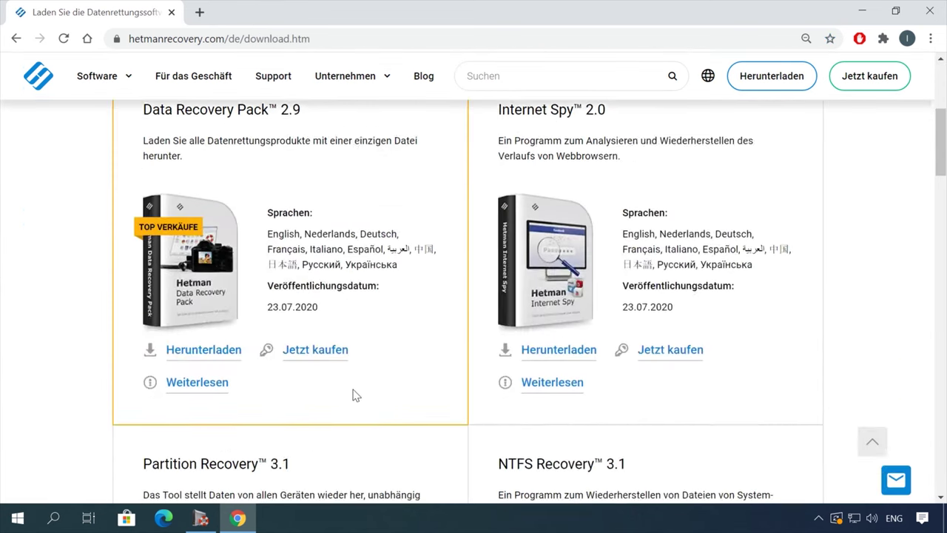
scroll(356, 396, down, 4)
click(208, 409)
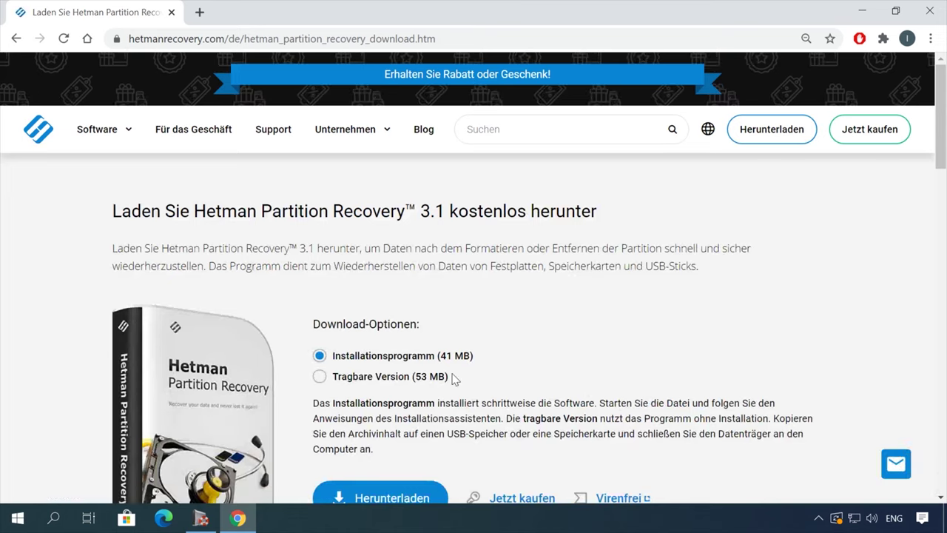
scroll(453, 378, down, 1)
click(372, 422)
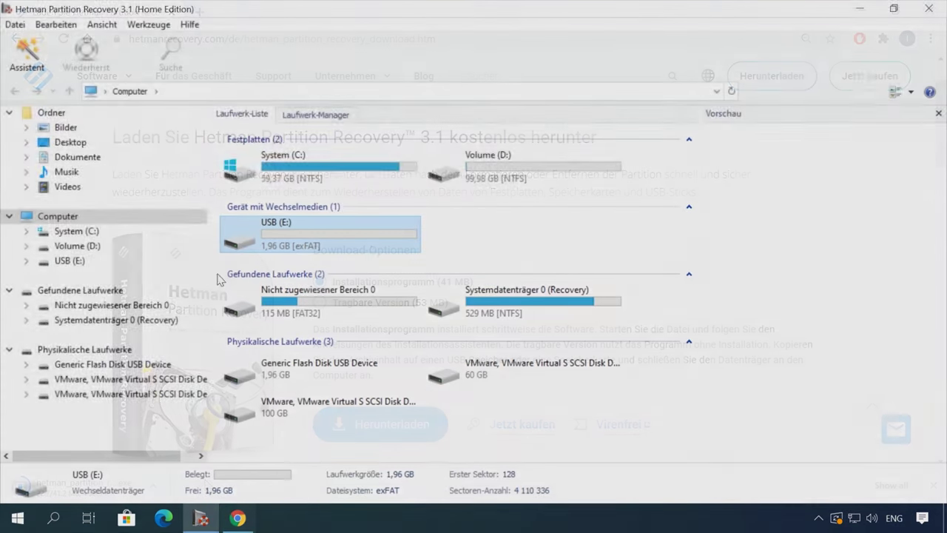
Switch to Hetman Partition Recovery and run a quick scan (Schneller Scan) of the USB (E:) drive.
double_click(83, 263)
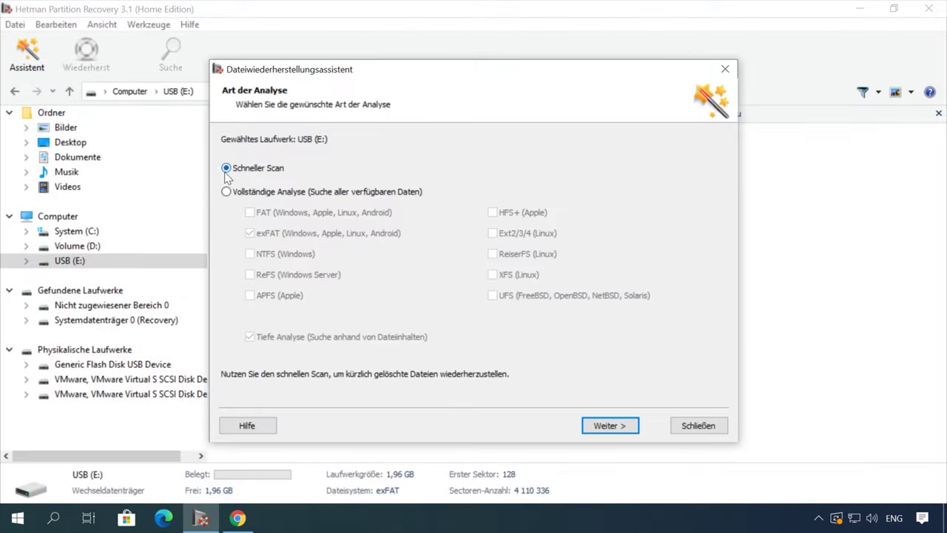
click(604, 426)
click(610, 426)
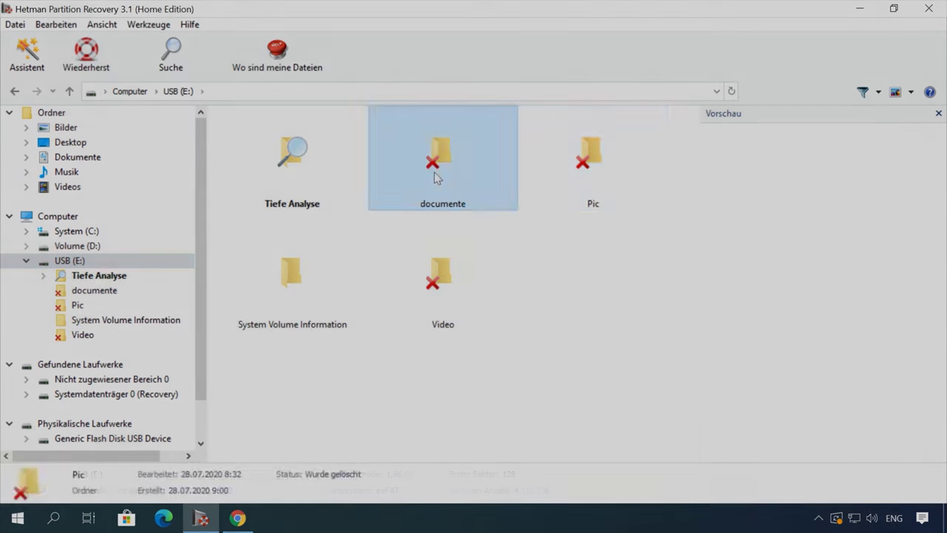
Open the deleted documente folder on USB (E:) and preview its PDF and Word documents.
double_click(436, 177)
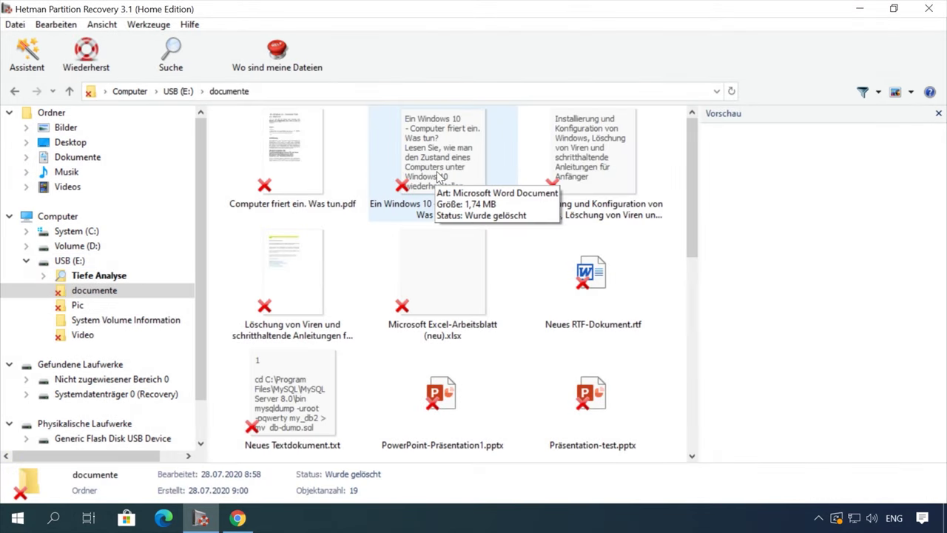
click(438, 176)
click(294, 157)
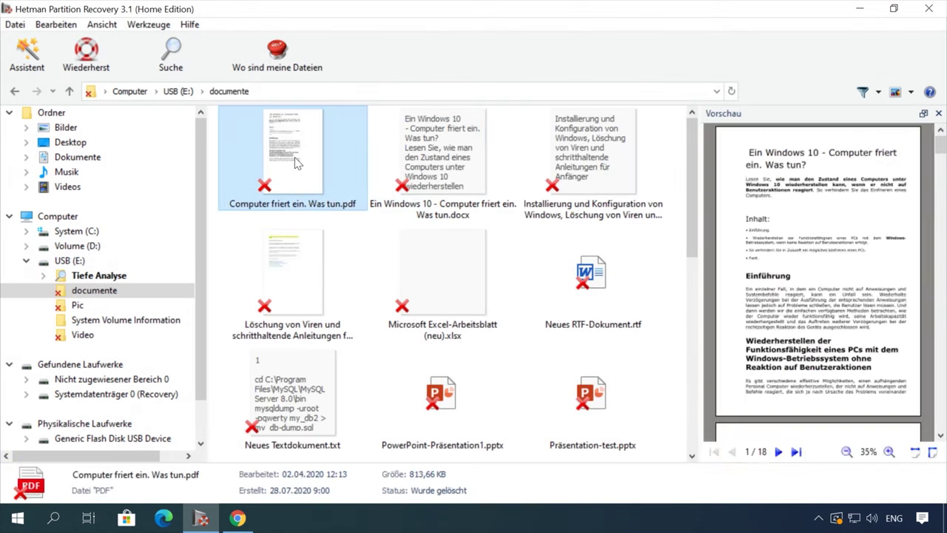
click(562, 171)
scroll(820, 268, down, 6)
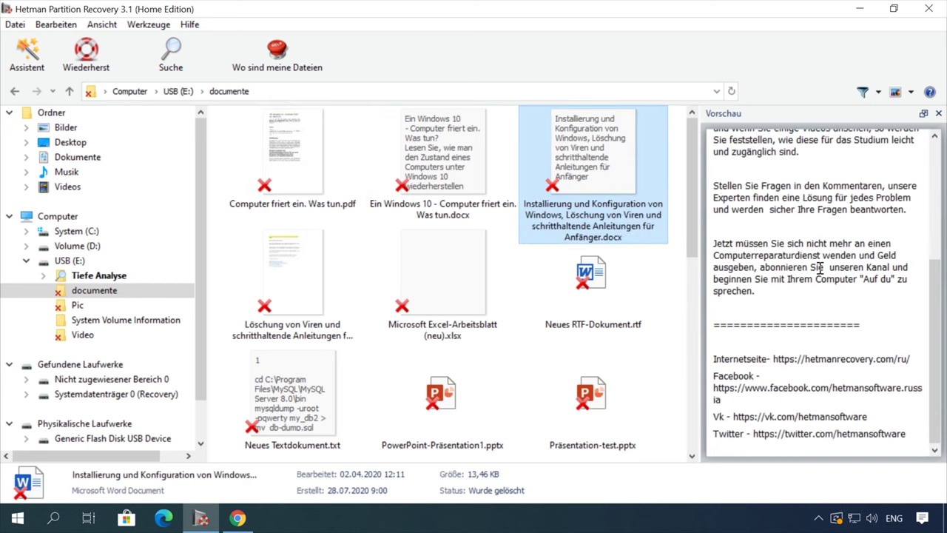
scroll(820, 267, up, 5)
click(311, 222)
scroll(444, 281, down, 5)
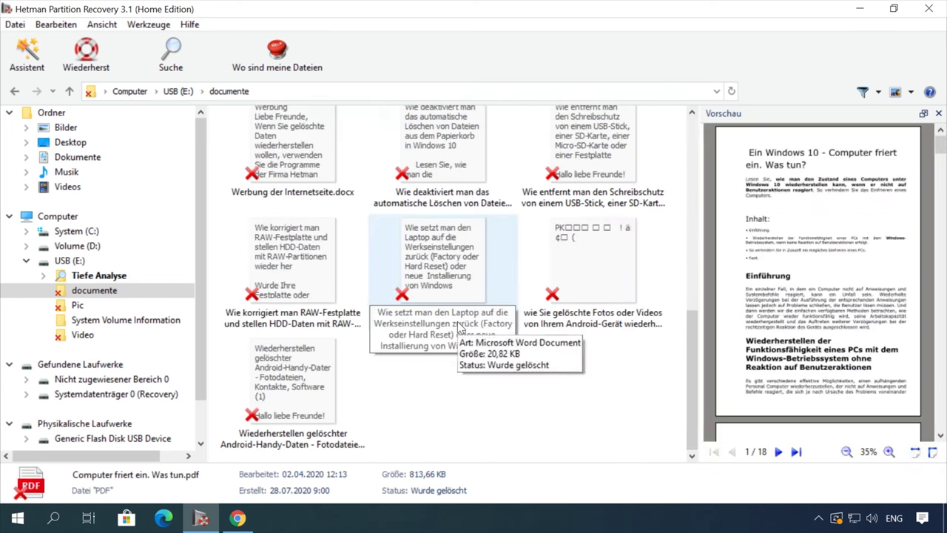
Preview the deleted Word document on resetting a laptop to factory settings and recover it using Speichern auf der Festplatte.
click(450, 275)
scroll(823, 297, down, 8)
right_click(436, 264)
click(518, 275)
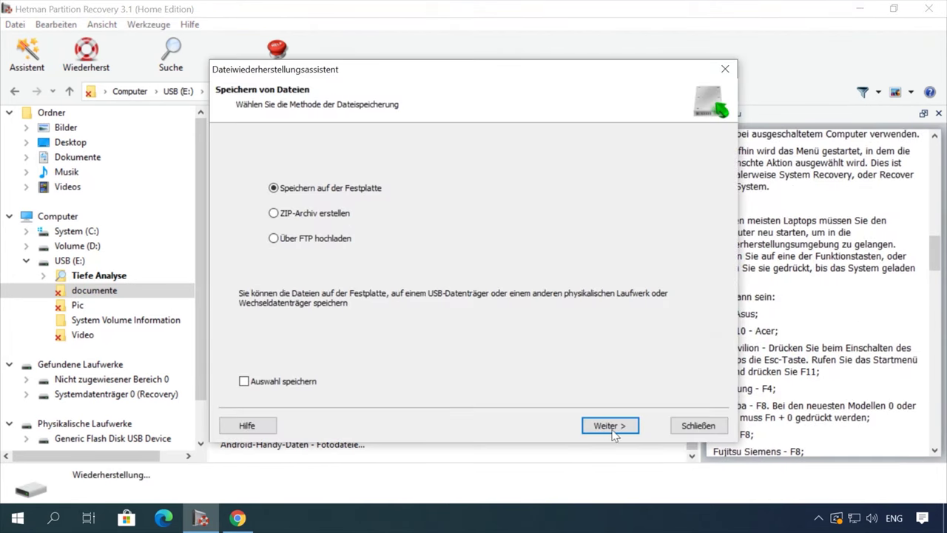
click(608, 426)
click(610, 426)
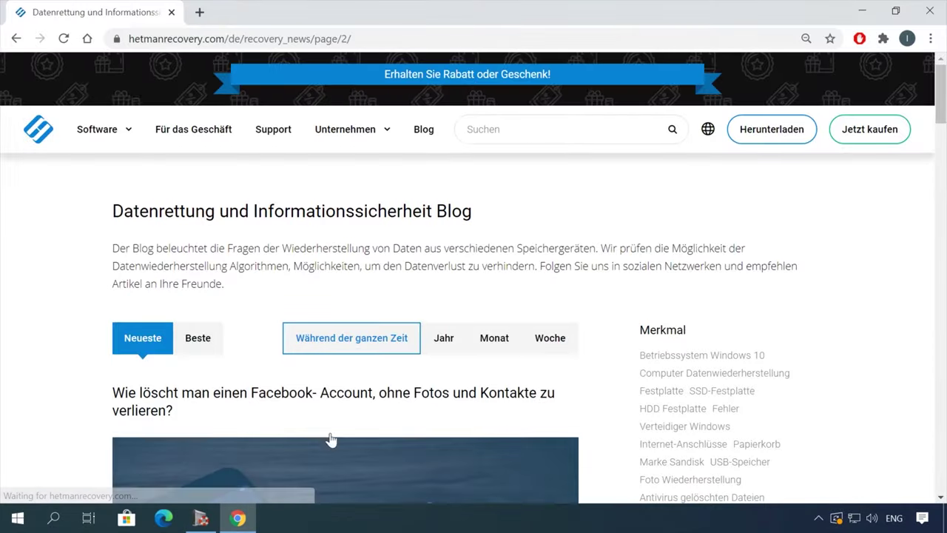
Switch to Chrome and open the Hetman blog article on the difference between recovering files after formatting and after deletion.
scroll(57, 412, down, 10)
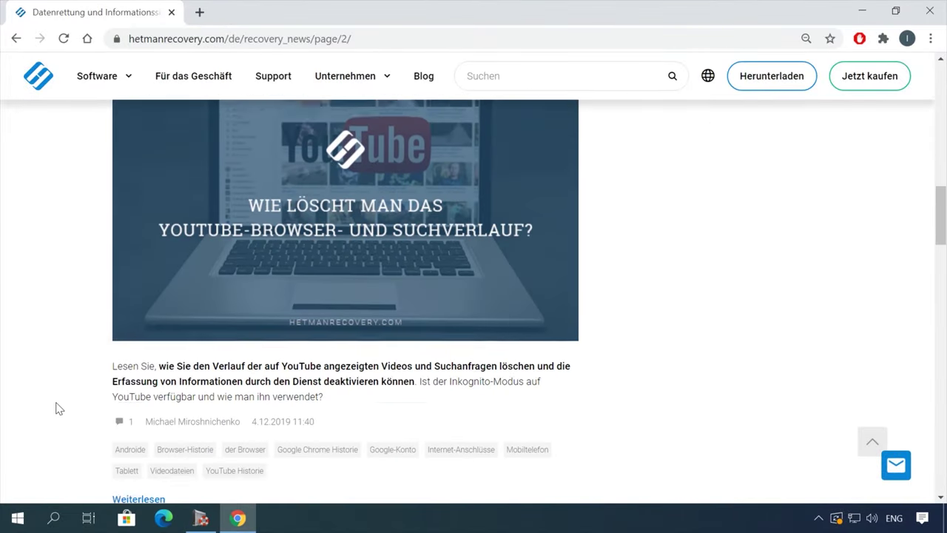
scroll(59, 408, down, 5)
scroll(60, 401, down, 1)
click(383, 156)
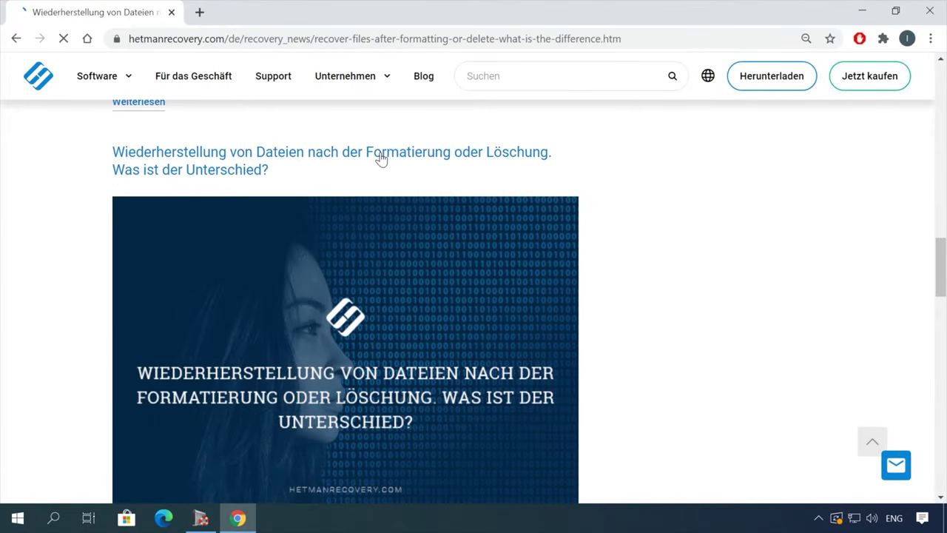
Read through the article's sections on how files are stored and the ways of deleting them.
scroll(570, 303, down, 2)
scroll(570, 304, down, 10)
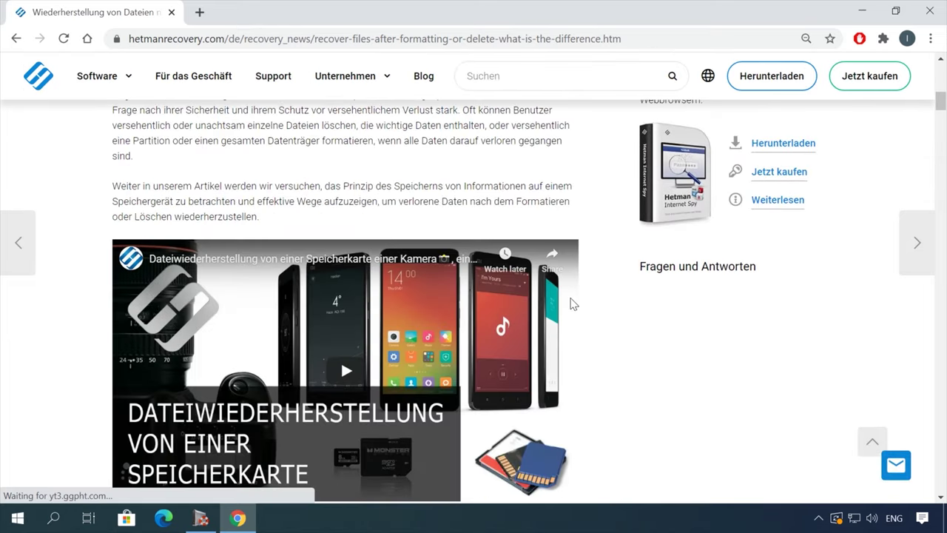
scroll(576, 304, down, 15)
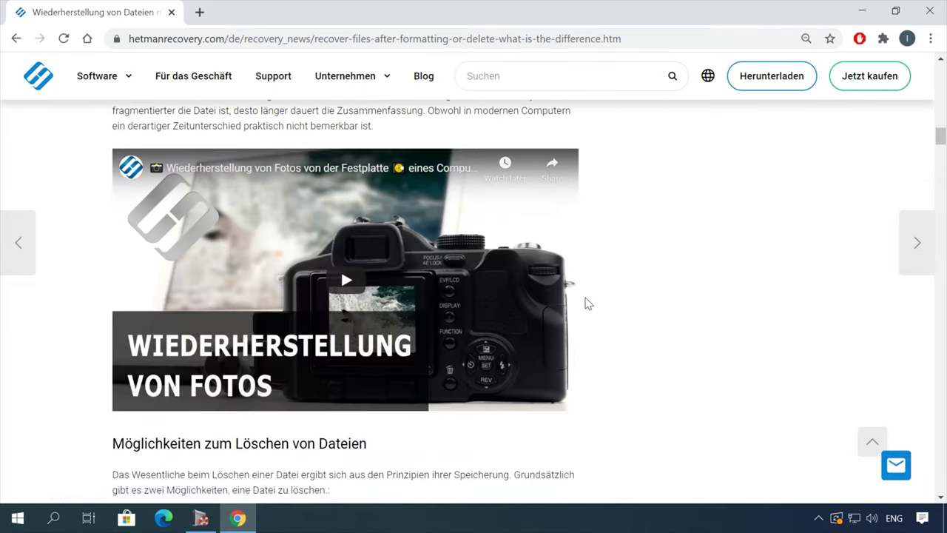
scroll(585, 304, down, 14)
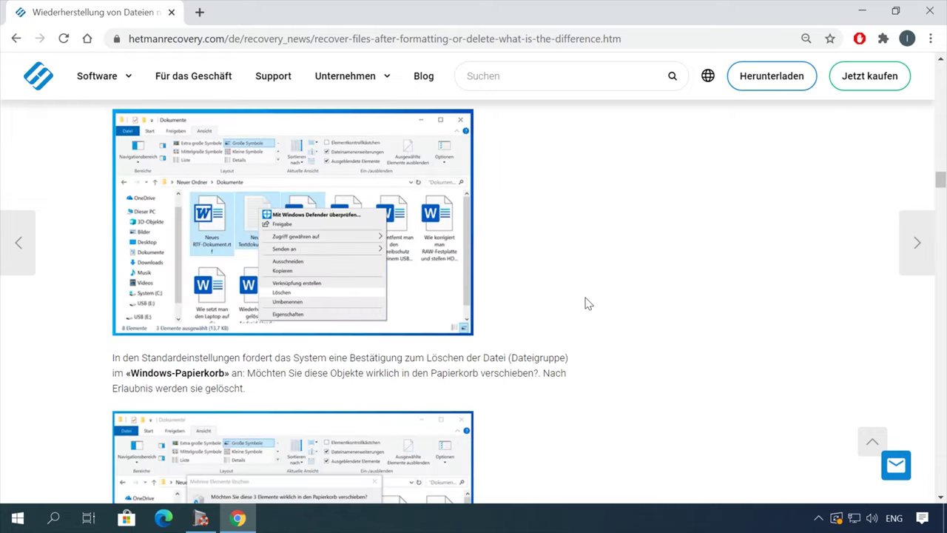
scroll(594, 300, down, 2)
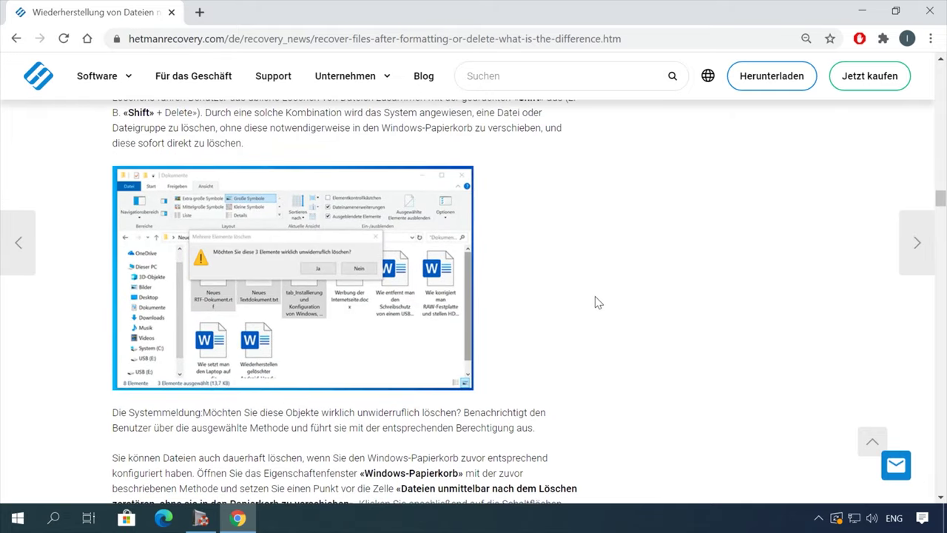
Open the website's contact message form and go through its fields.
click(896, 465)
click(794, 307)
click(778, 331)
click(773, 387)
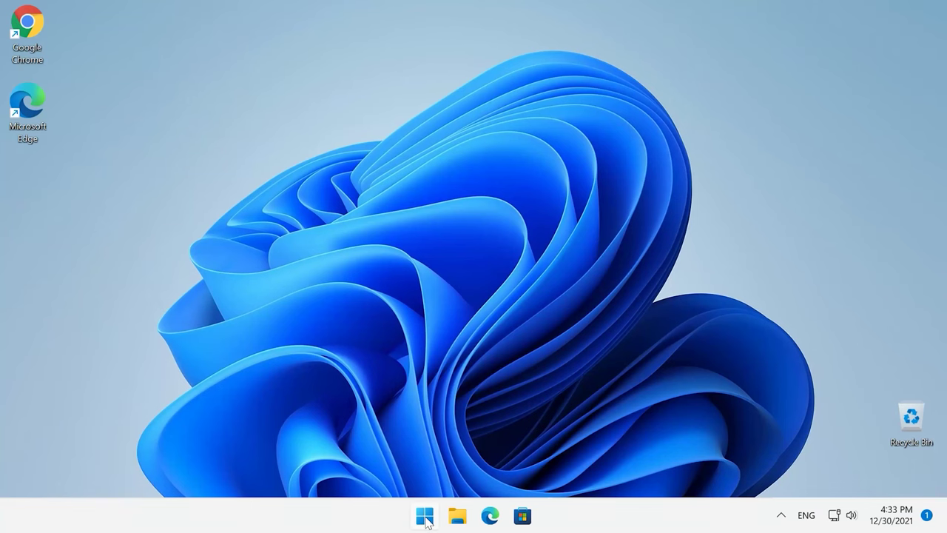
Open Device Manager in a maximized window.
right_click(426, 518)
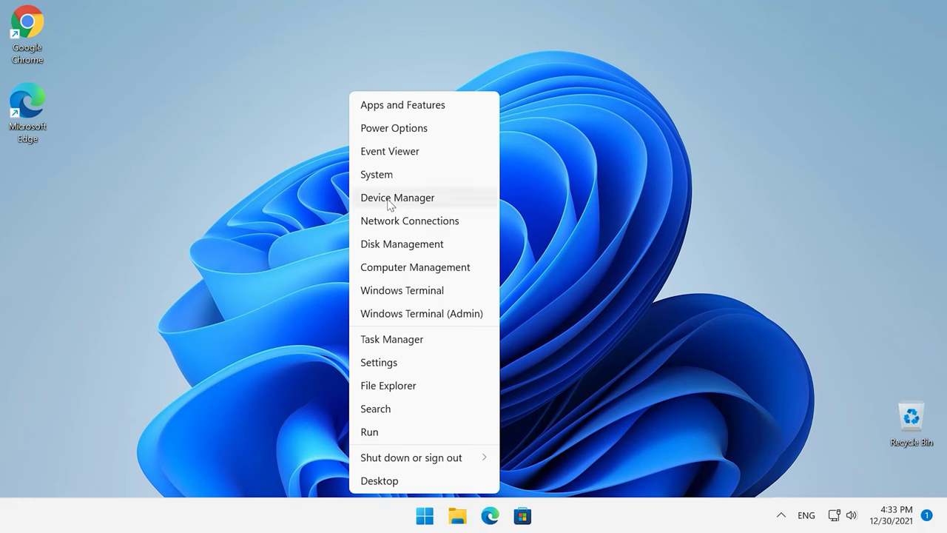
click(409, 206)
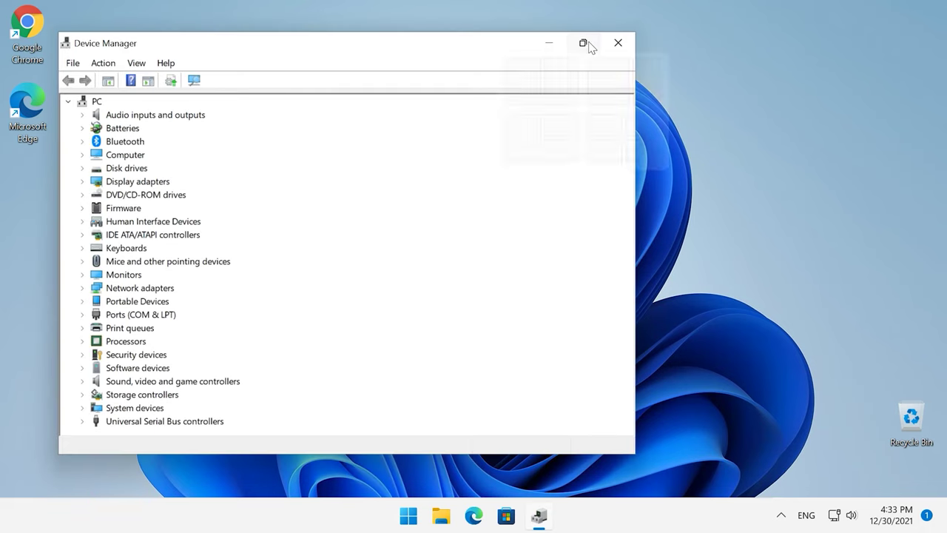
click(584, 44)
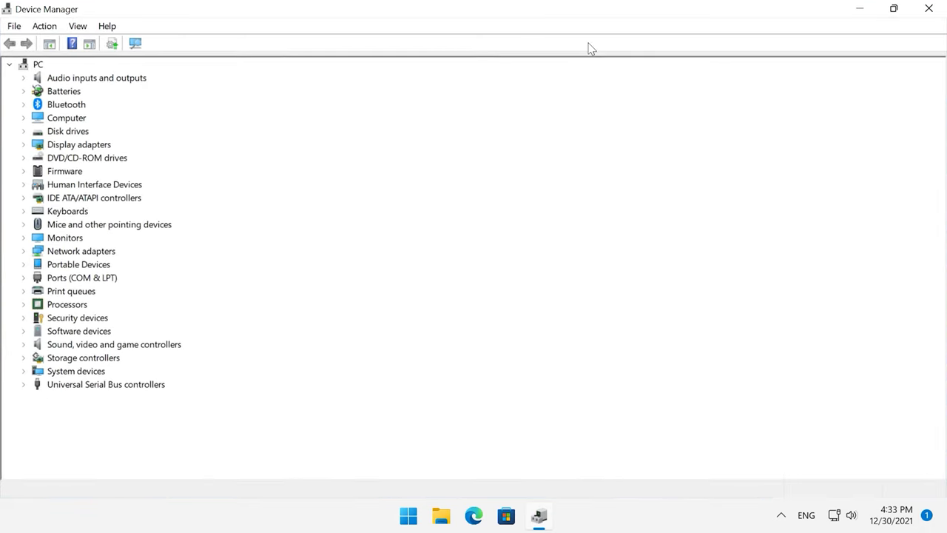
Run an automatic driver update for the High Definition Audio Device under Sound, video and game controllers.
click(24, 345)
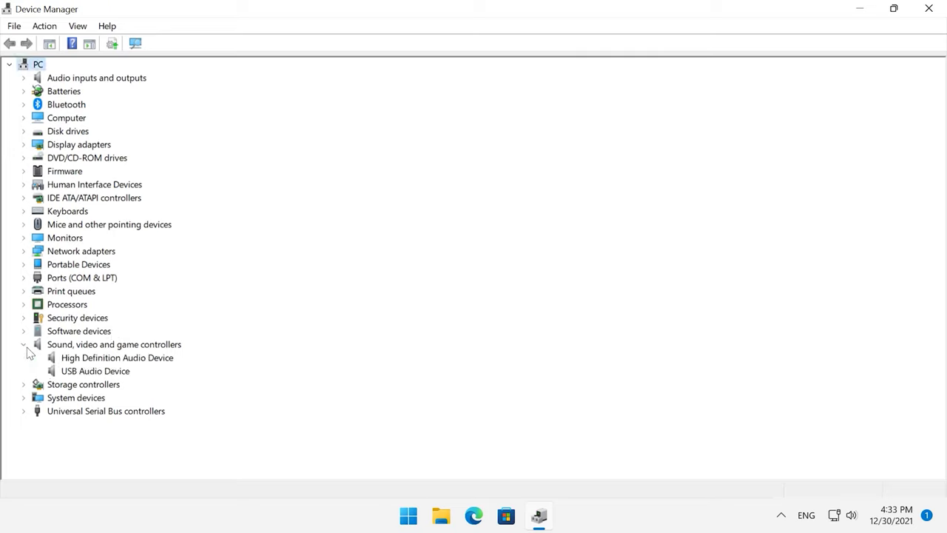
right_click(100, 360)
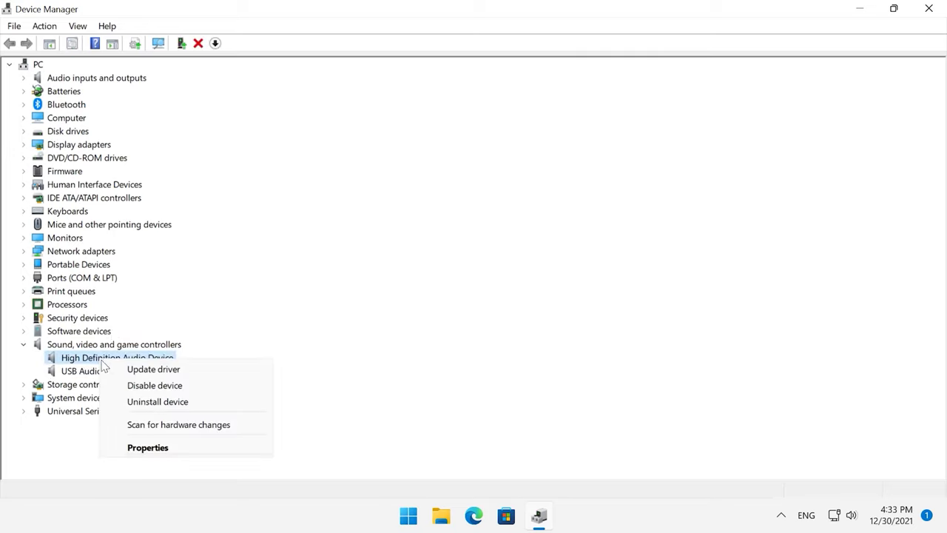
click(143, 373)
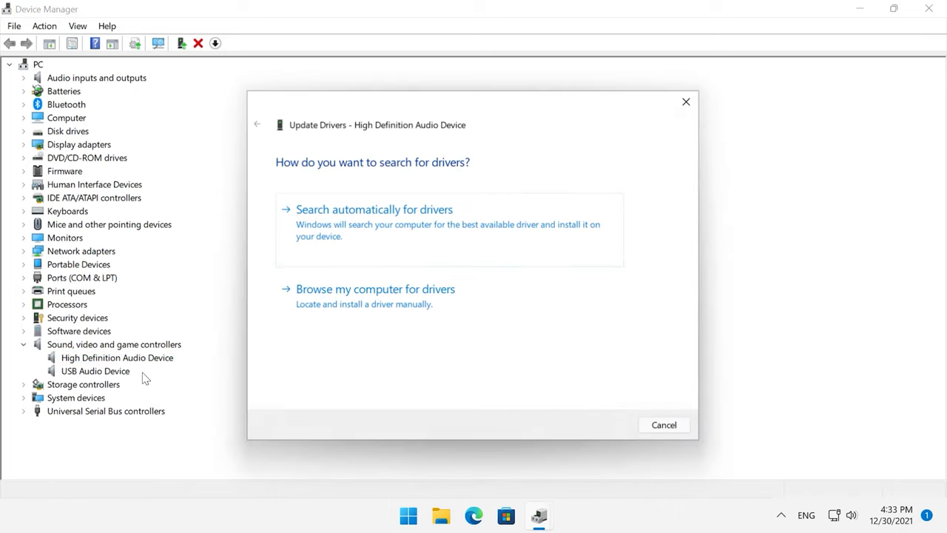
click(351, 223)
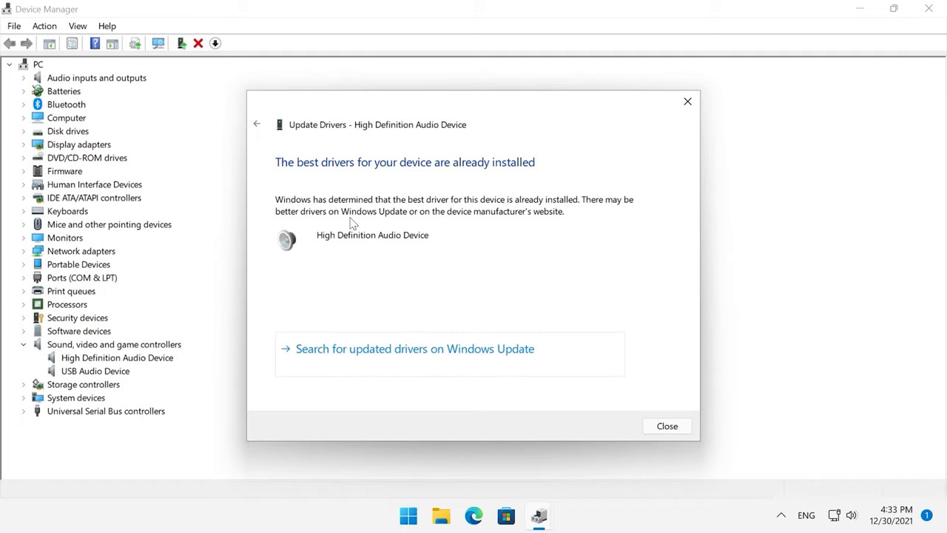
click(664, 427)
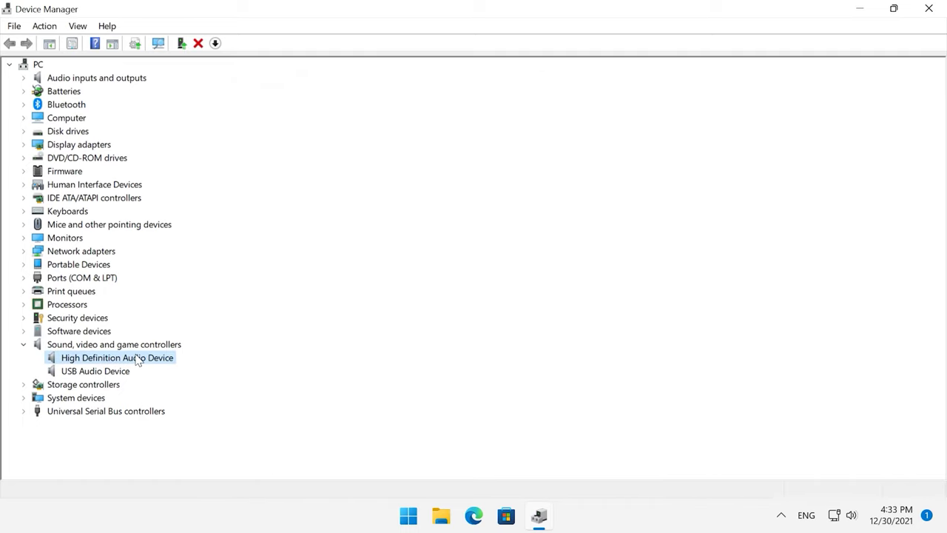
Uninstall the High Definition Audio Device and scan for hardware changes to reinstall it, collapsing its category.
right_click(138, 360)
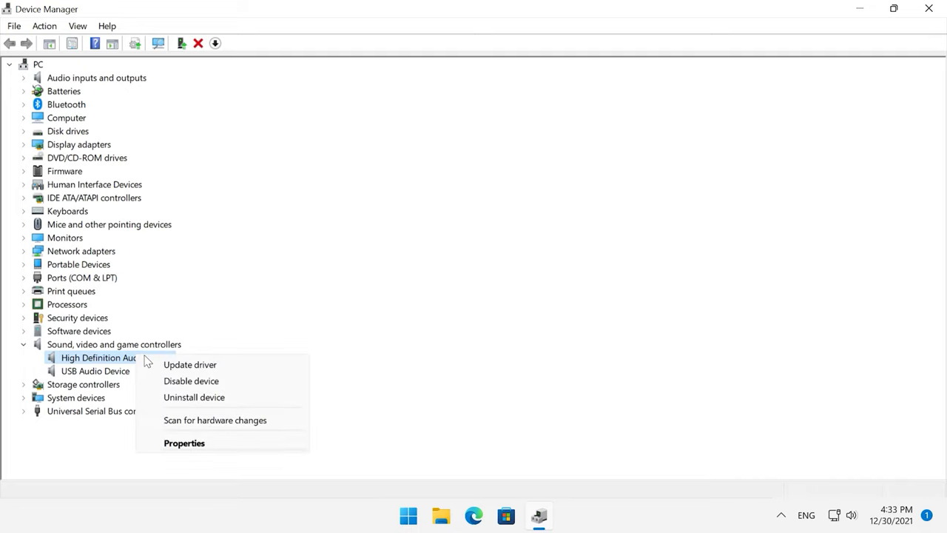
click(192, 398)
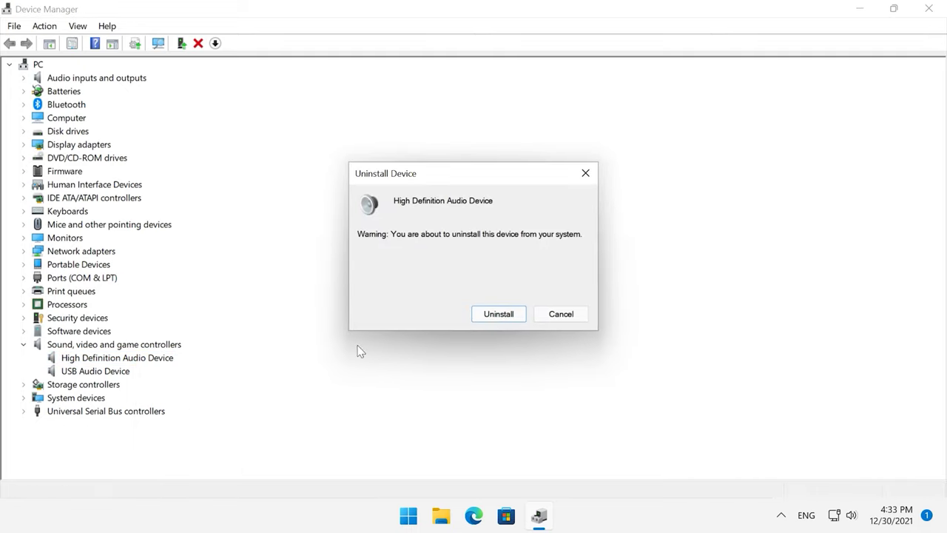
click(492, 315)
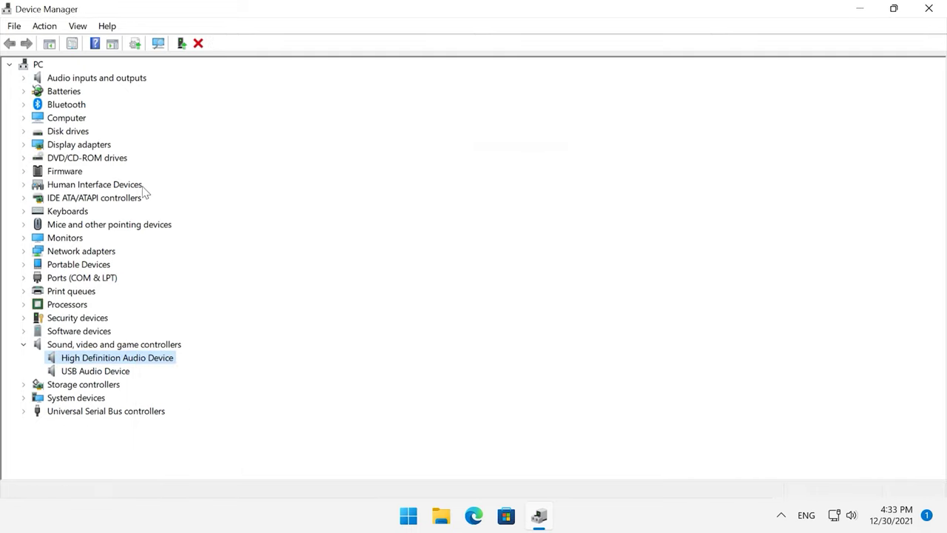
click(44, 27)
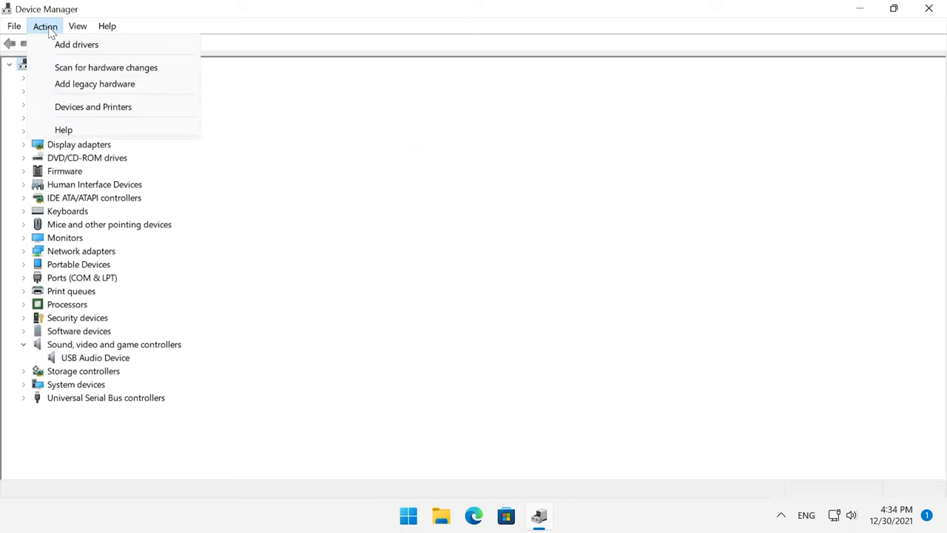
click(102, 70)
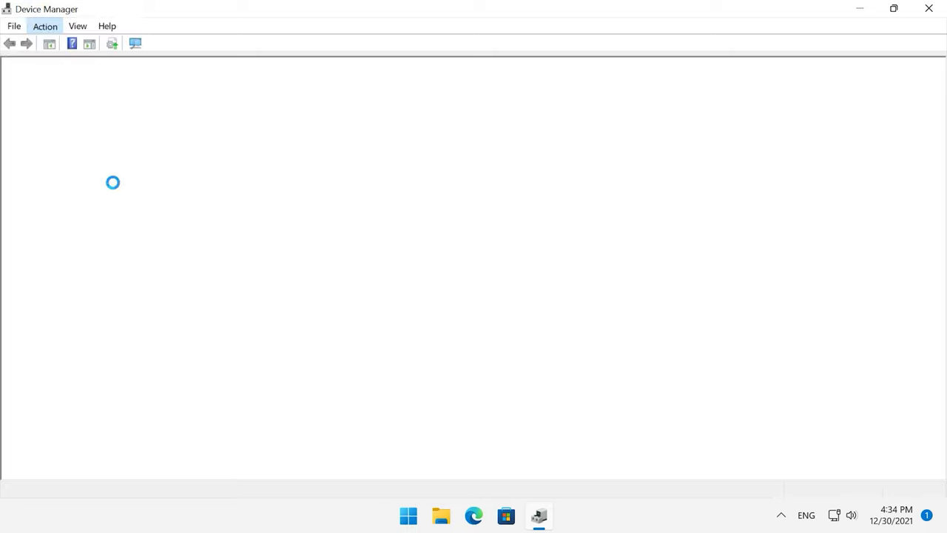
click(118, 358)
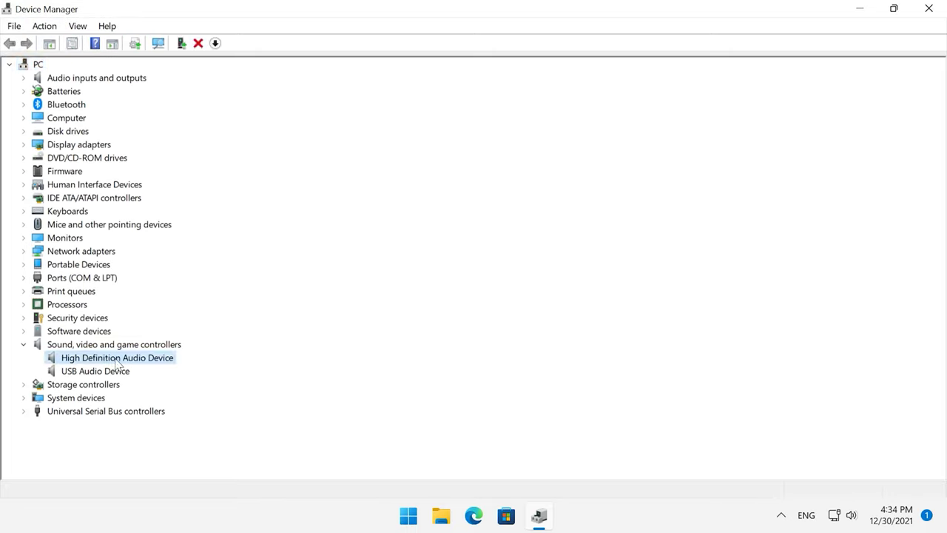
click(25, 345)
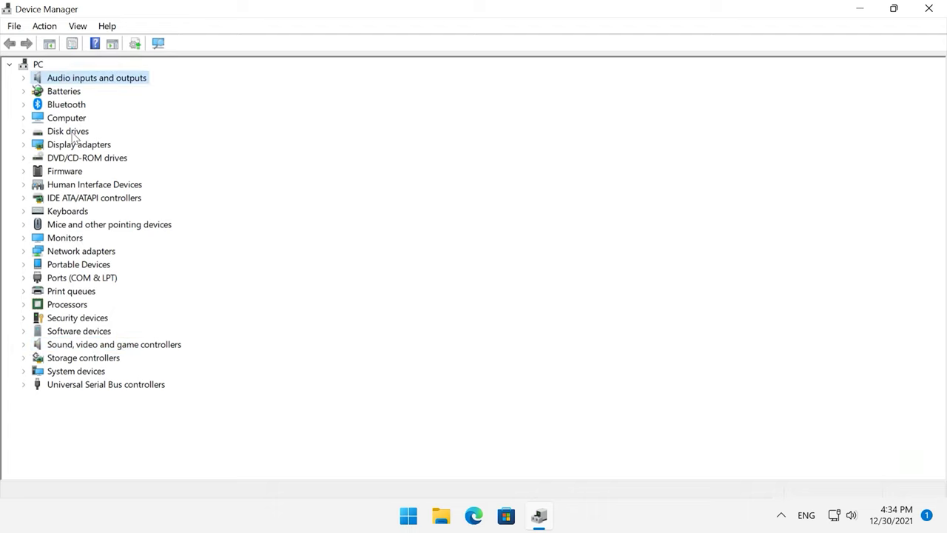
Enable the Speakers (High Definition Audio Device) under Audio inputs and outputs.
click(73, 133)
click(60, 81)
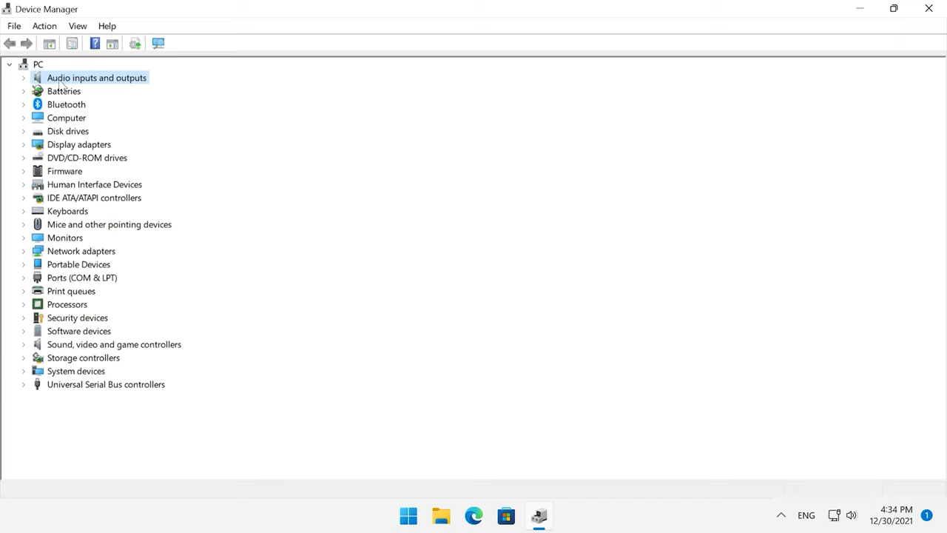
click(23, 78)
click(89, 120)
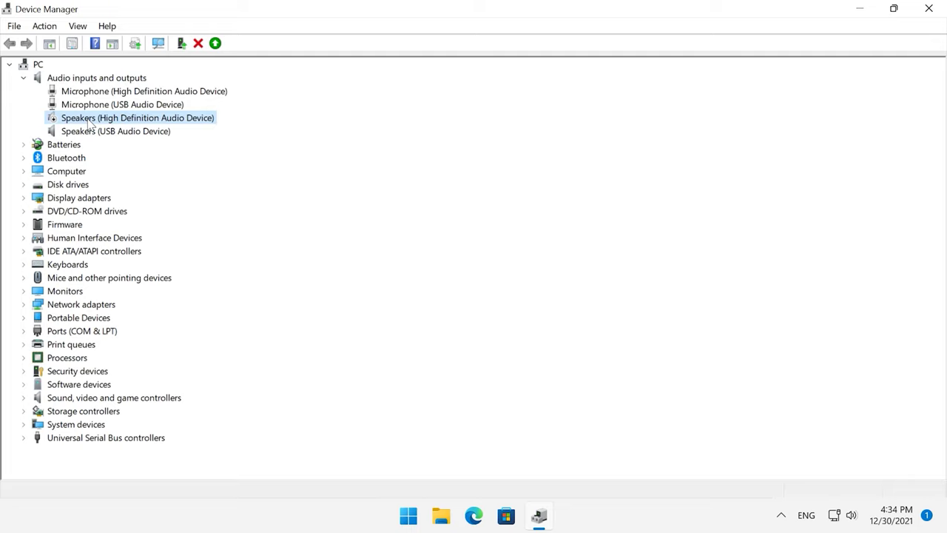
right_click(88, 121)
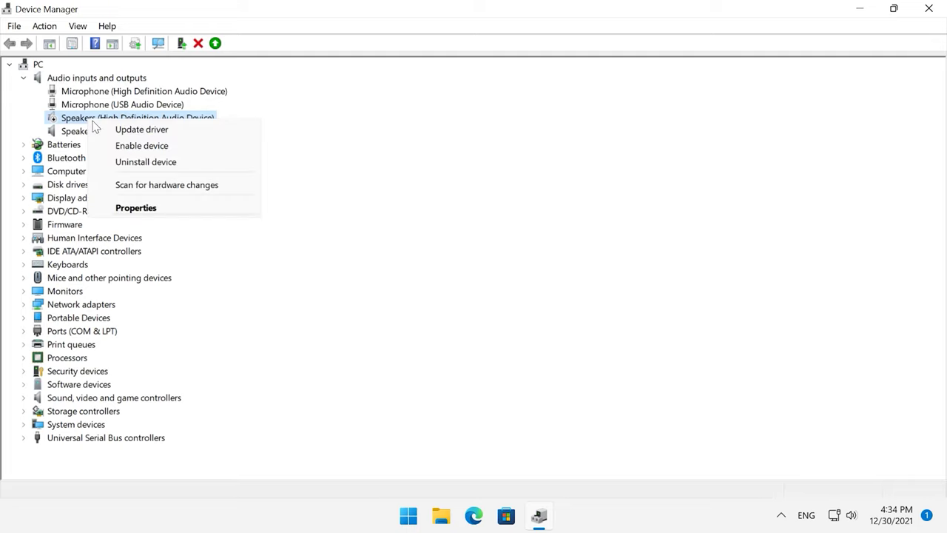
click(146, 146)
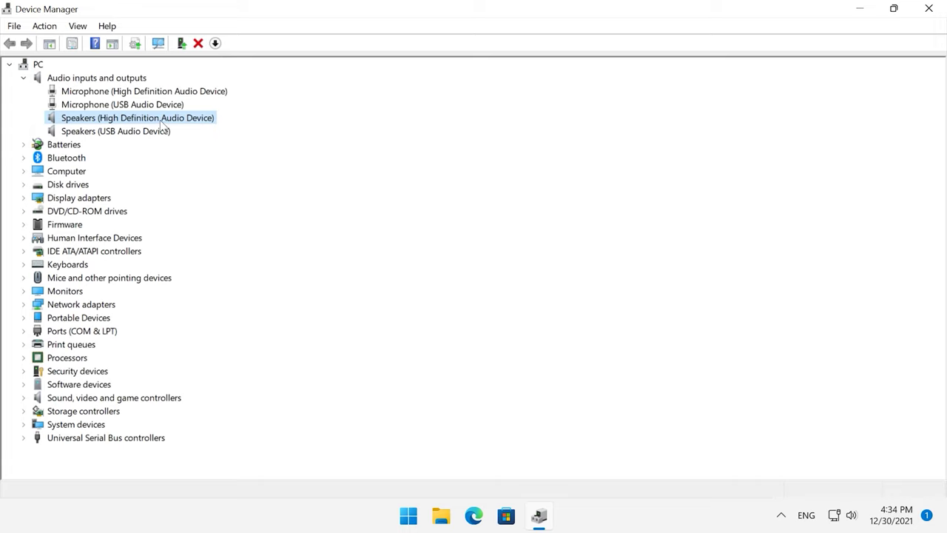
Run an automatic driver update for the Speakers (High Definition Audio Device).
right_click(165, 123)
click(227, 131)
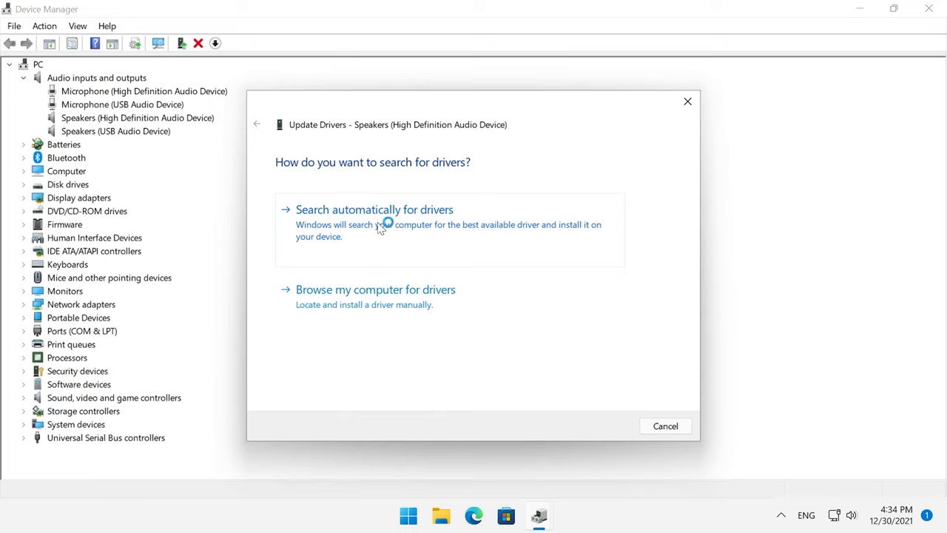
click(388, 227)
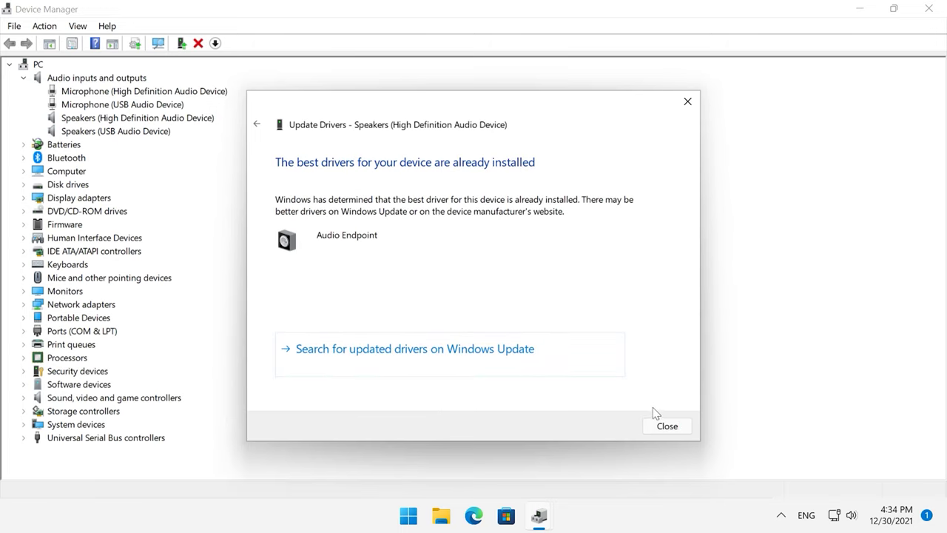
click(666, 427)
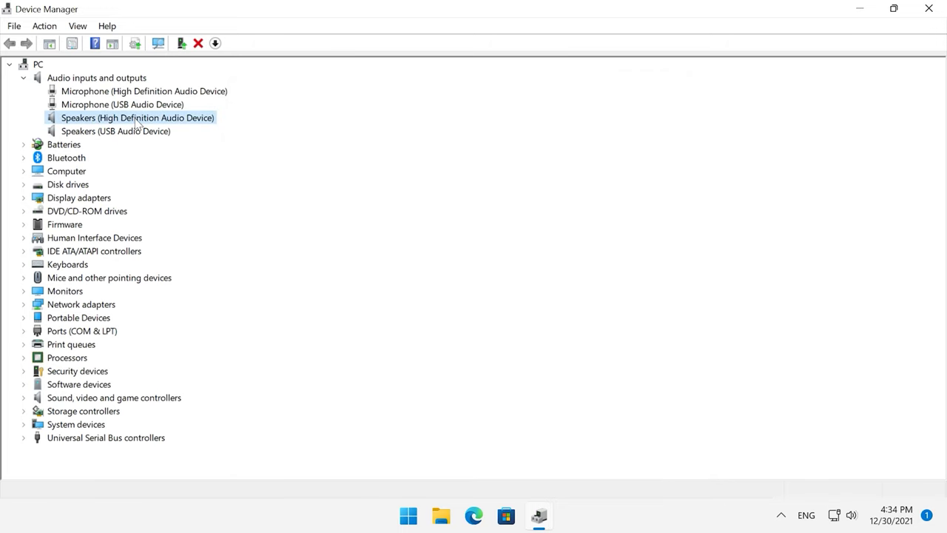
Uninstall the Speakers (High Definition Audio Device) and scan for hardware changes to reinstall them, collapsing Audio inputs and outputs.
right_click(137, 123)
click(197, 162)
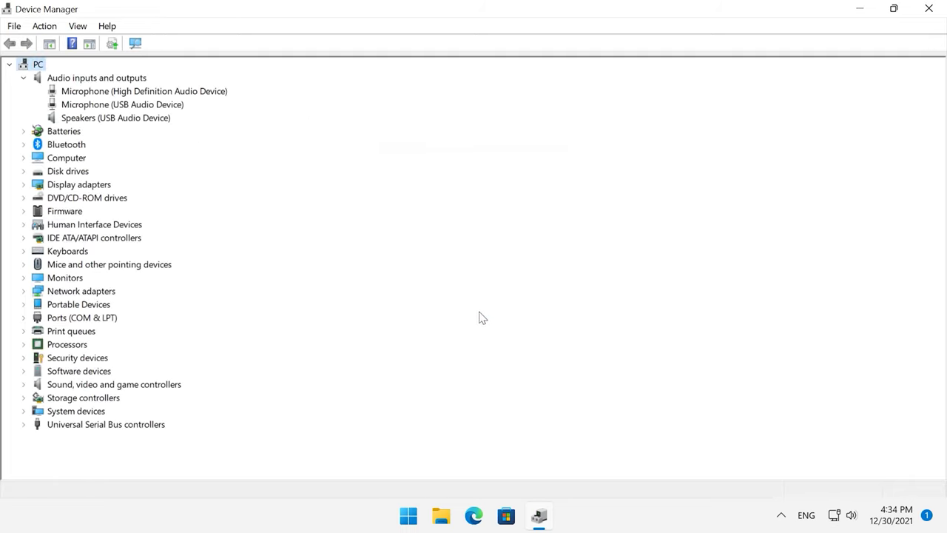
click(46, 27)
click(84, 68)
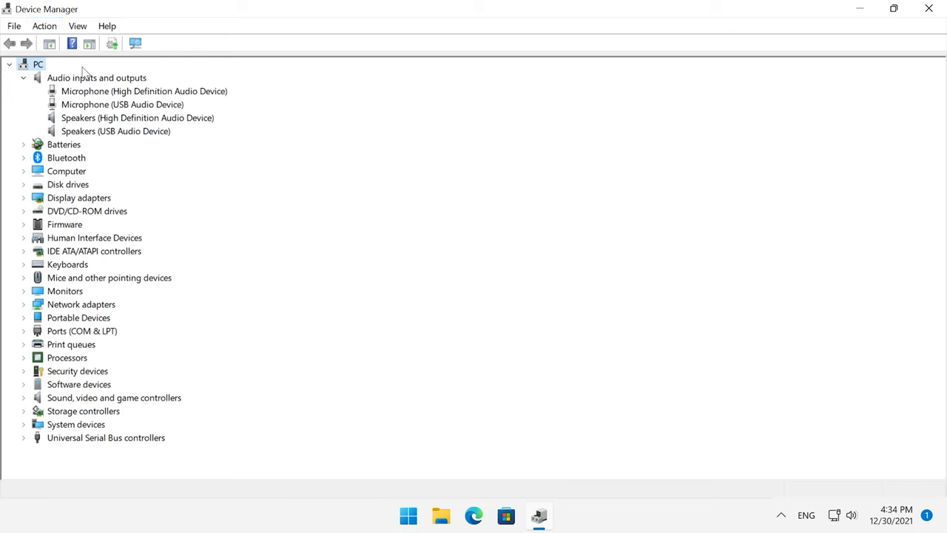
double_click(85, 77)
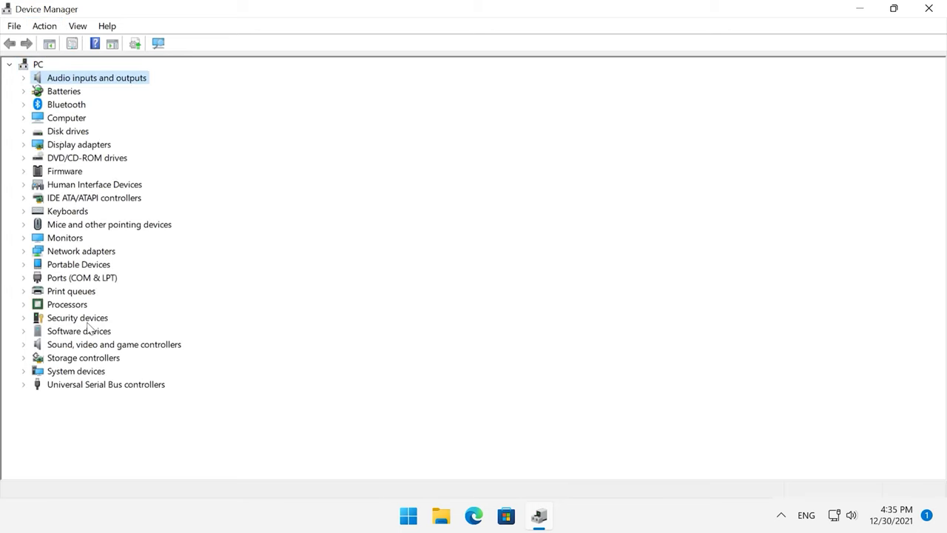
Find the High Definition Audio Controller under System devices and bring up its available device actions.
click(23, 371)
scroll(116, 359, down, 15)
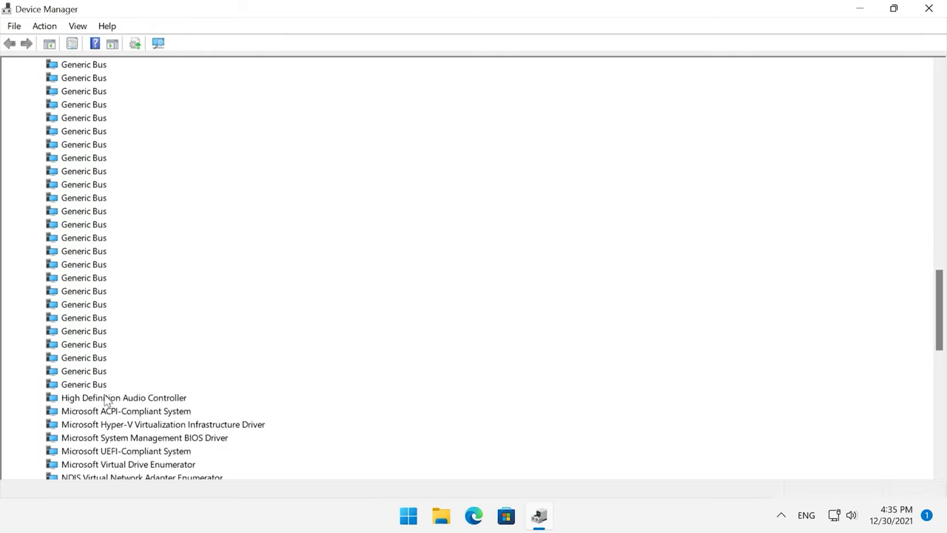
right_click(107, 400)
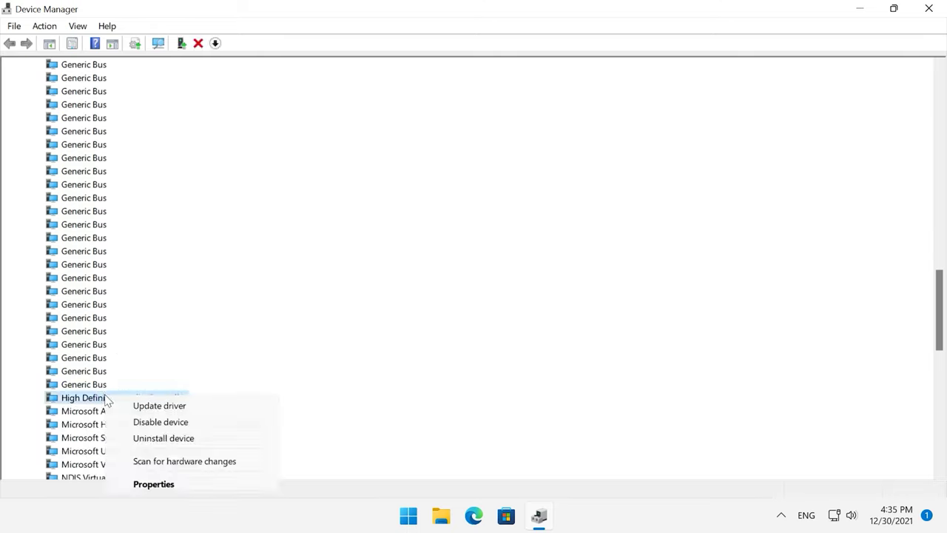